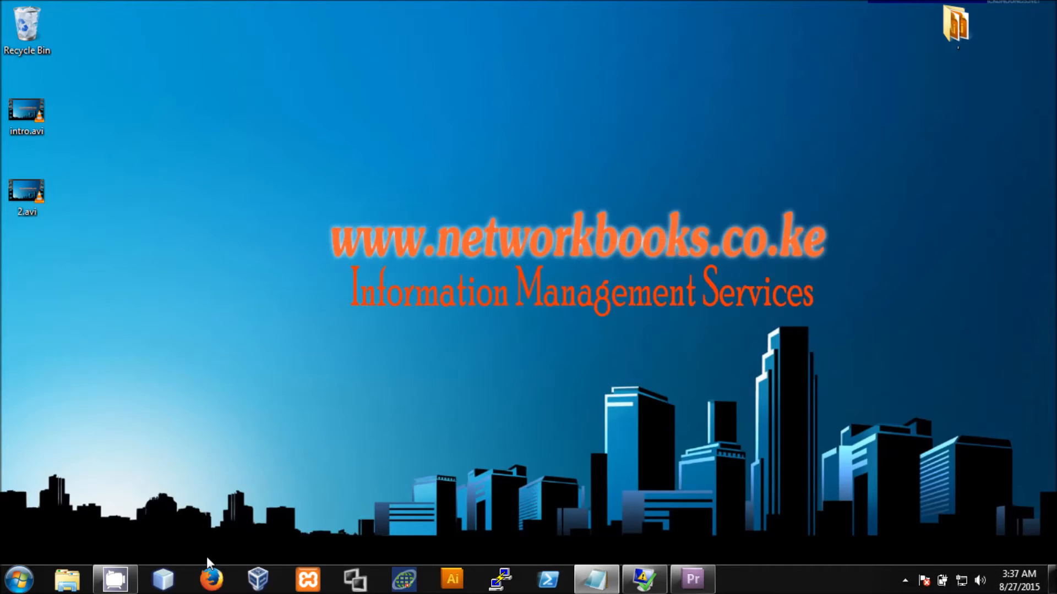
# - Launch Firefox from the Windows taskbar
pyautogui.click(216, 585)
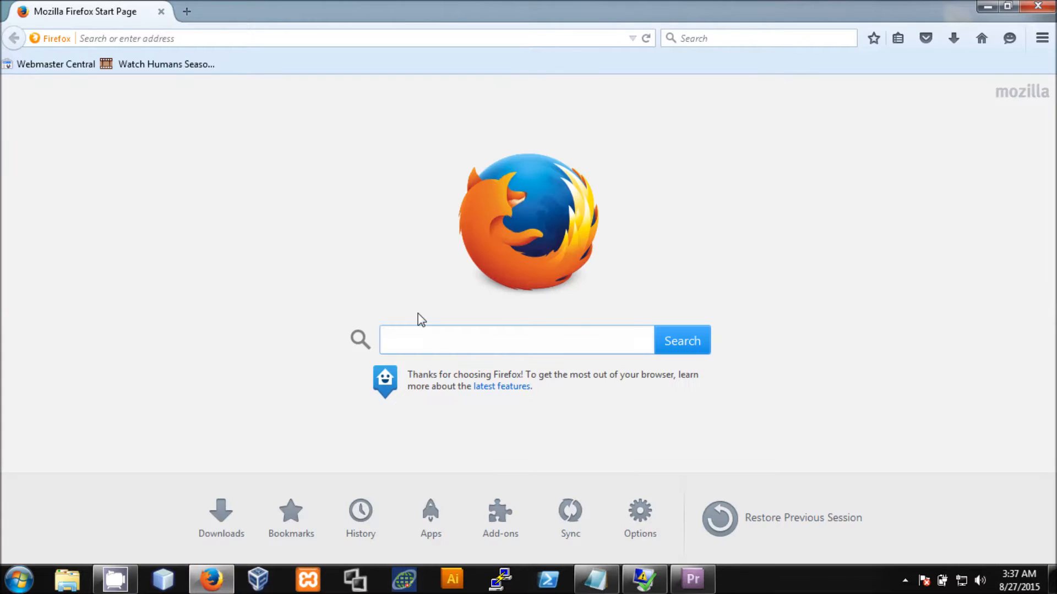
# - Search the web for 'virtualbox' and open the 'Downloads – Oracle VM VirtualBox' result
pyautogui.click(429, 332)
pyautogui.write('virtualbox')
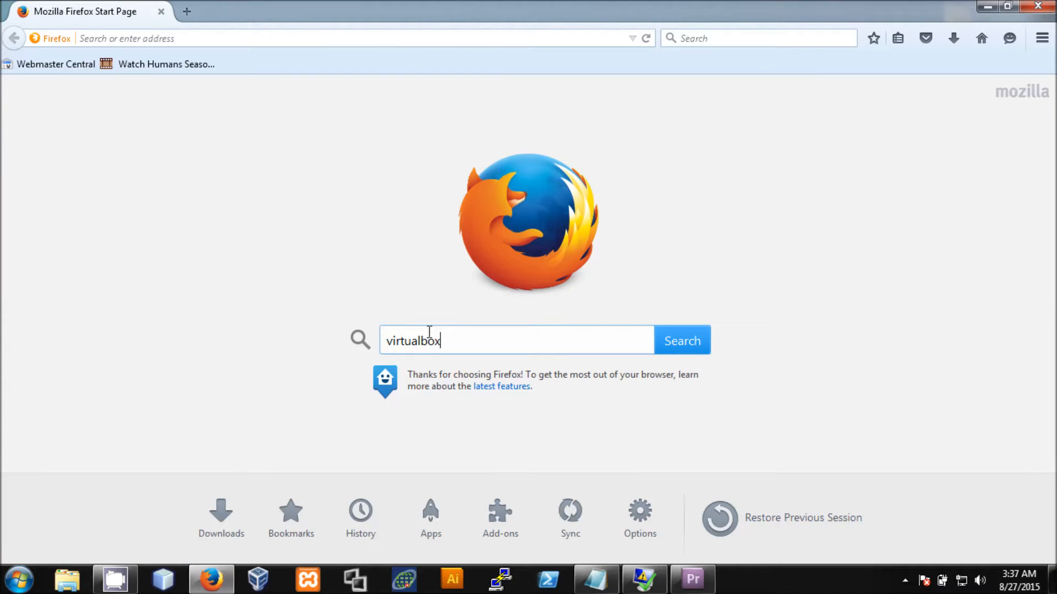
pyautogui.press('Return')
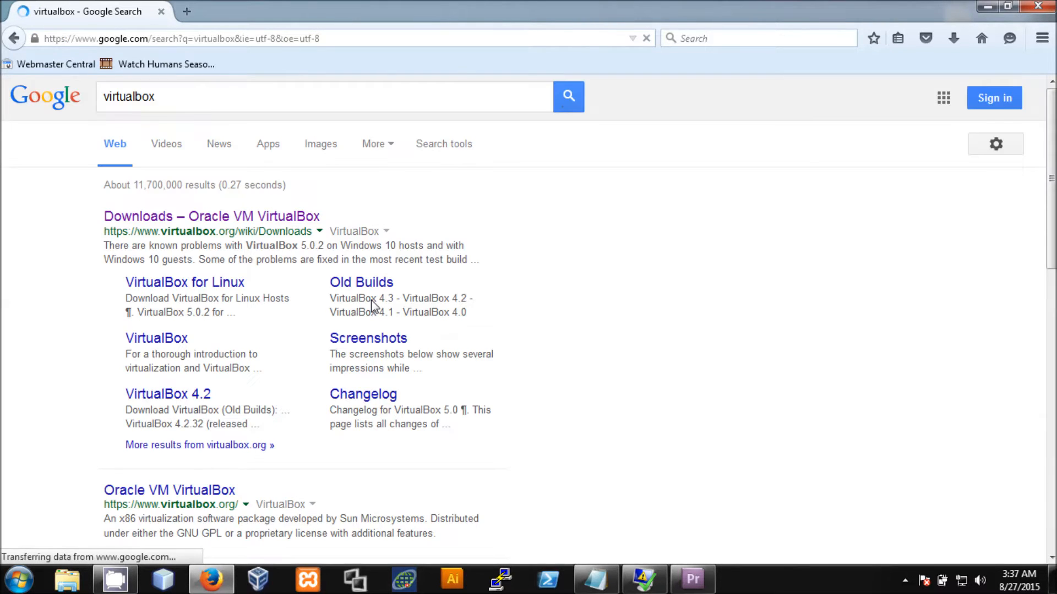
pyautogui.click(264, 219)
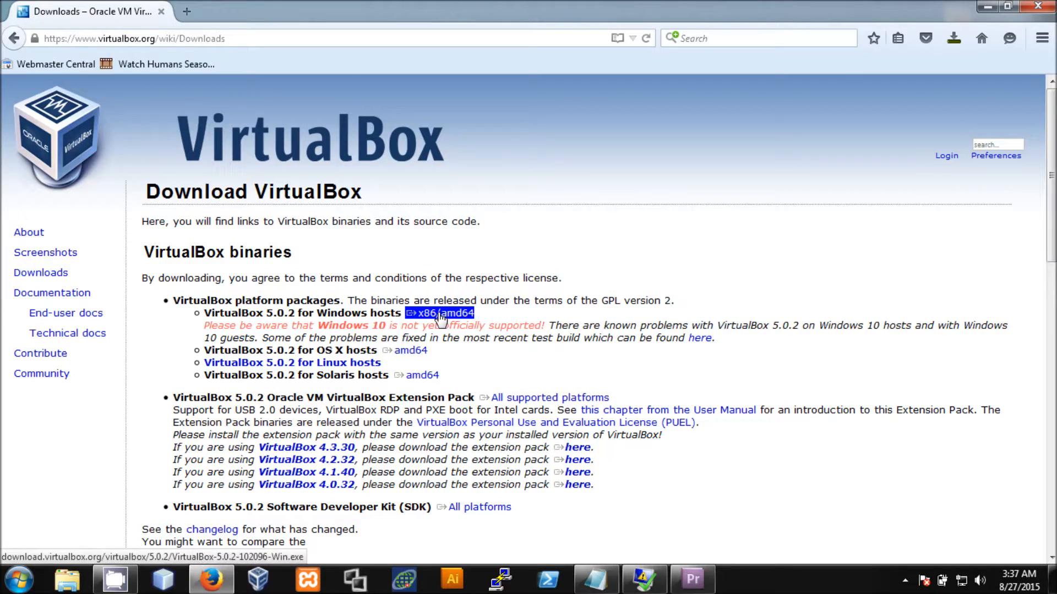
# - Start the Windows-host 5.0.2 installer download, cancel it, and close Firefox
pyautogui.click(441, 317)
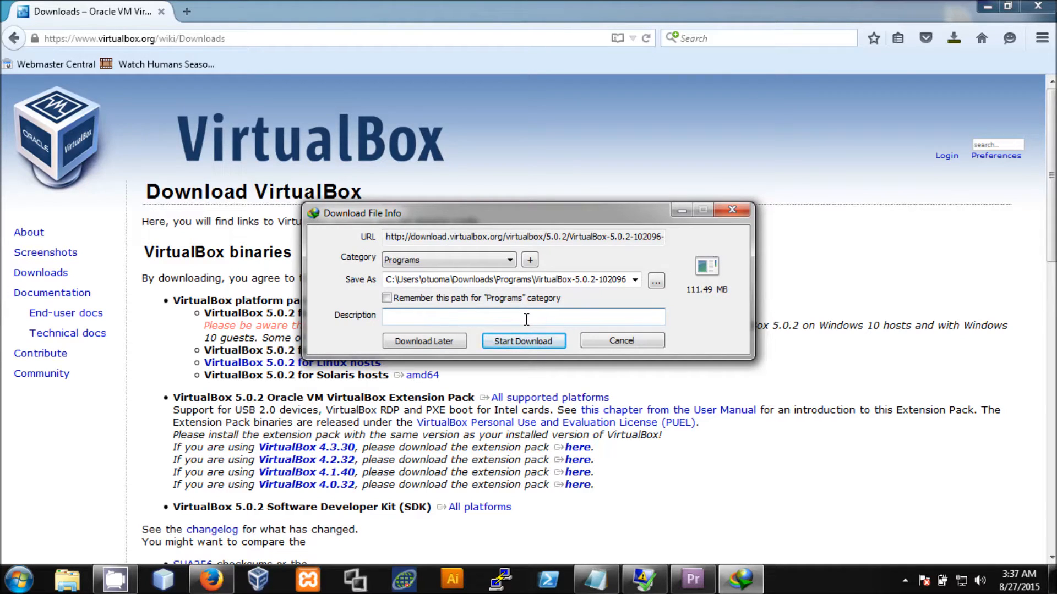
pyautogui.click(629, 341)
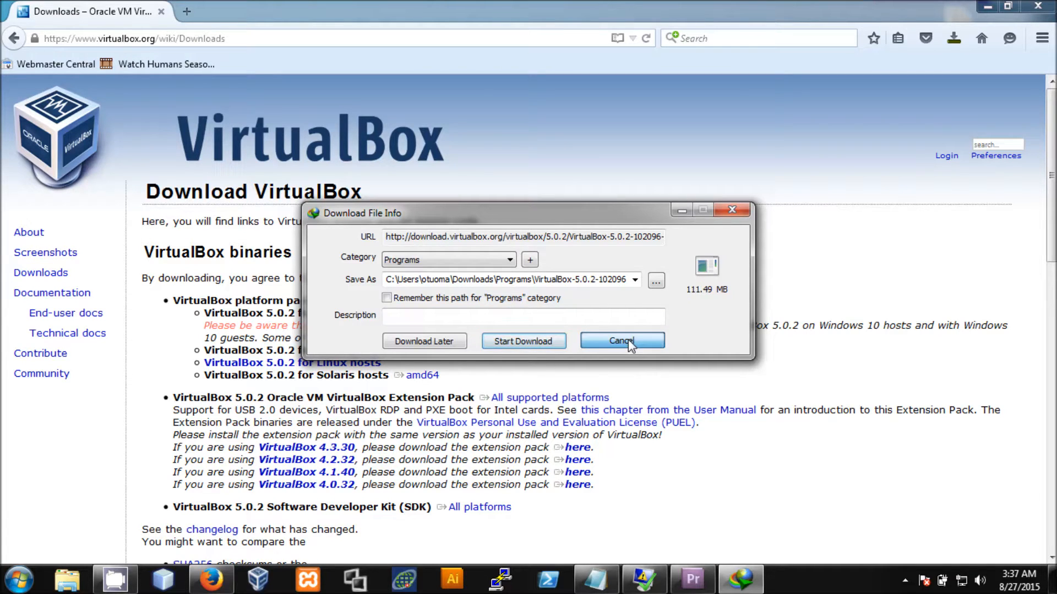
pyautogui.click(676, 343)
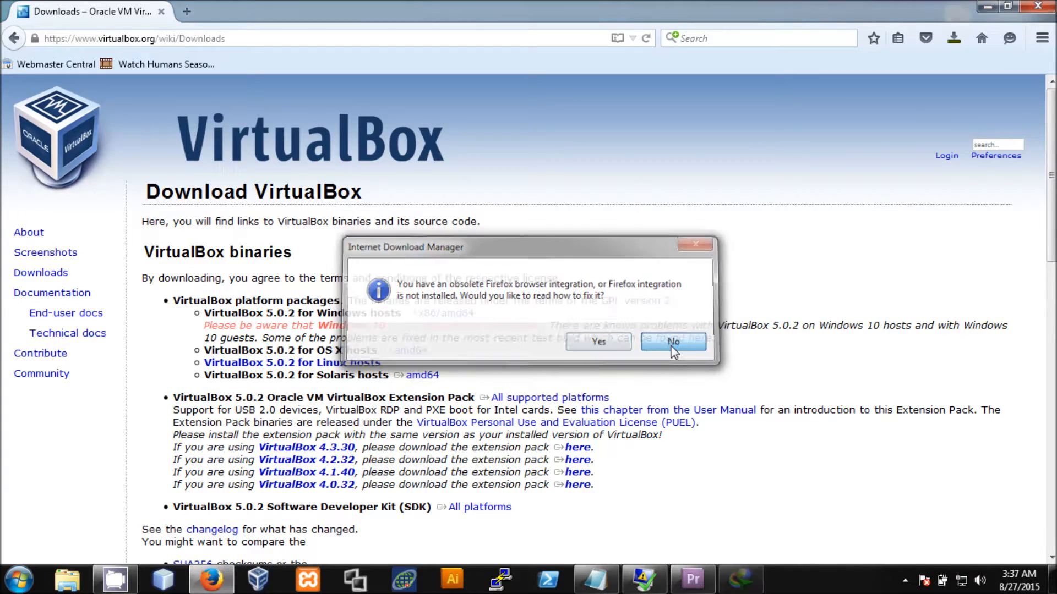
pyautogui.click(1038, 5)
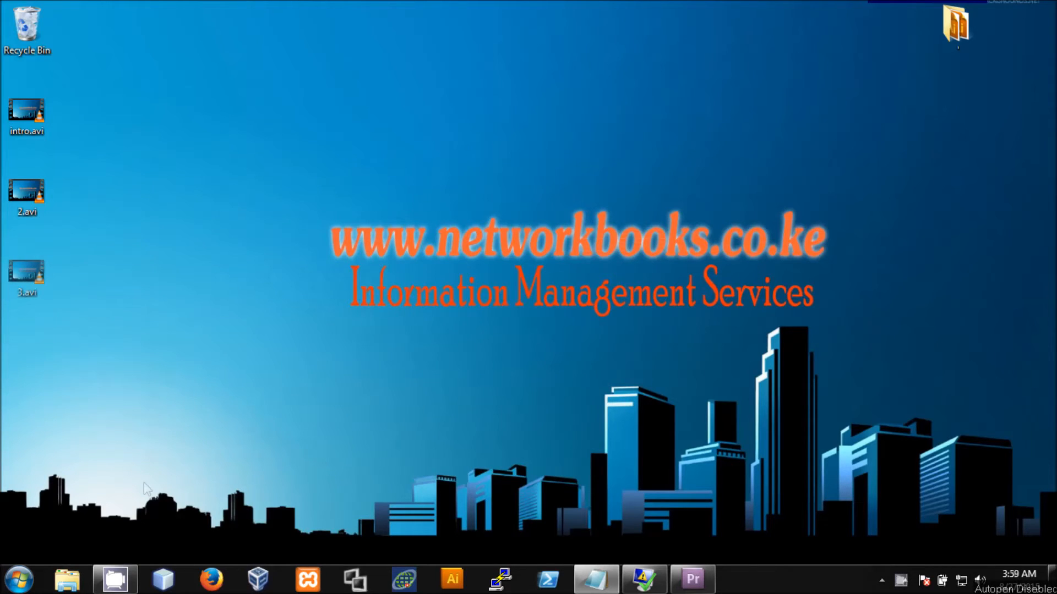
# - Launch Oracle VM VirtualBox from the Windows Start menu
pyautogui.press('super')
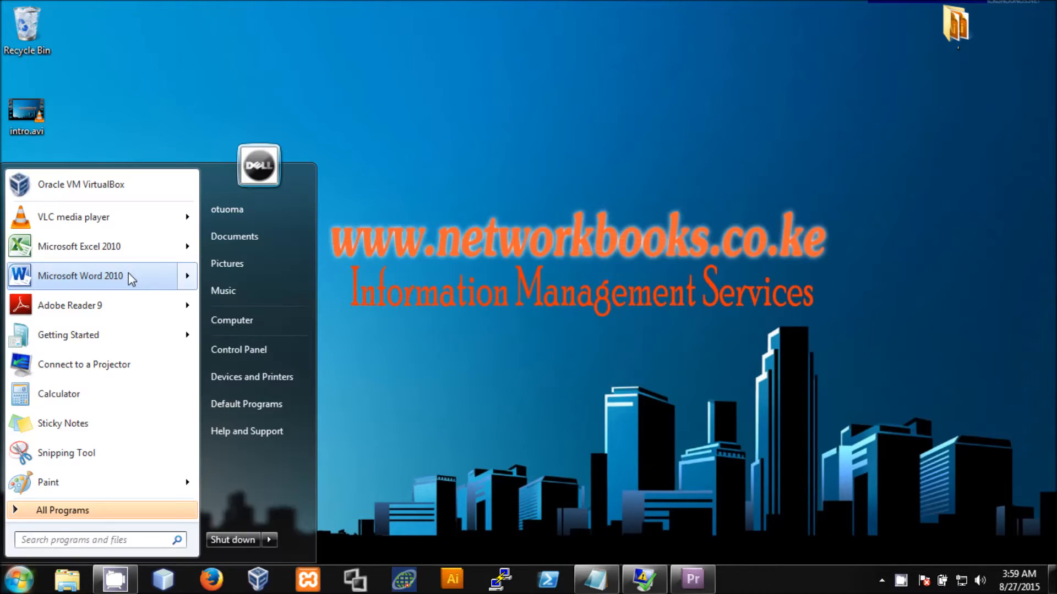
pyautogui.click(60, 188)
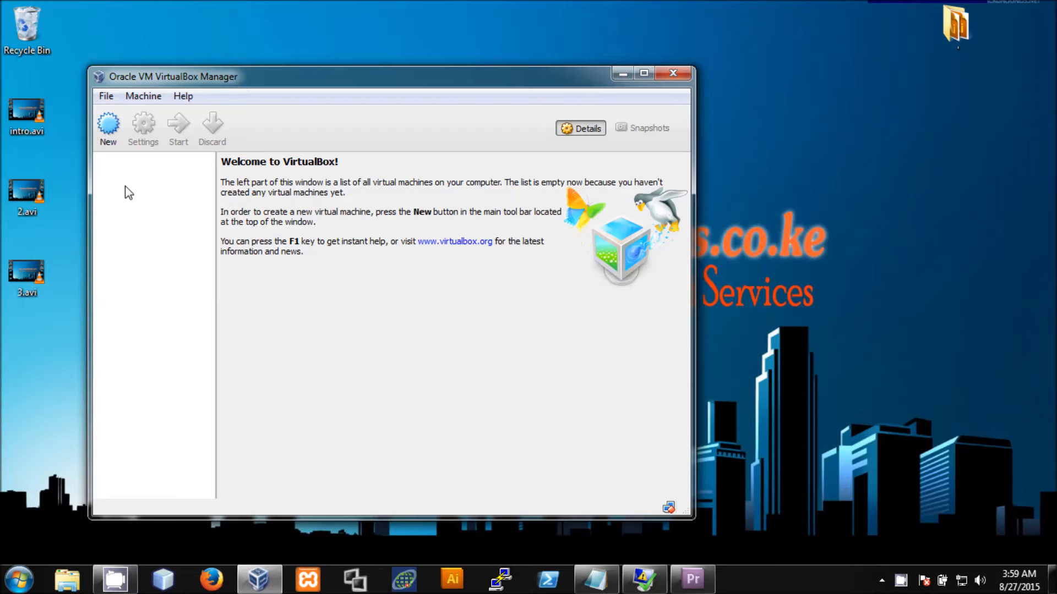
# - Create a new machine named 'debian7' with type Linux and version Debian (32 bit)
pyautogui.click(108, 126)
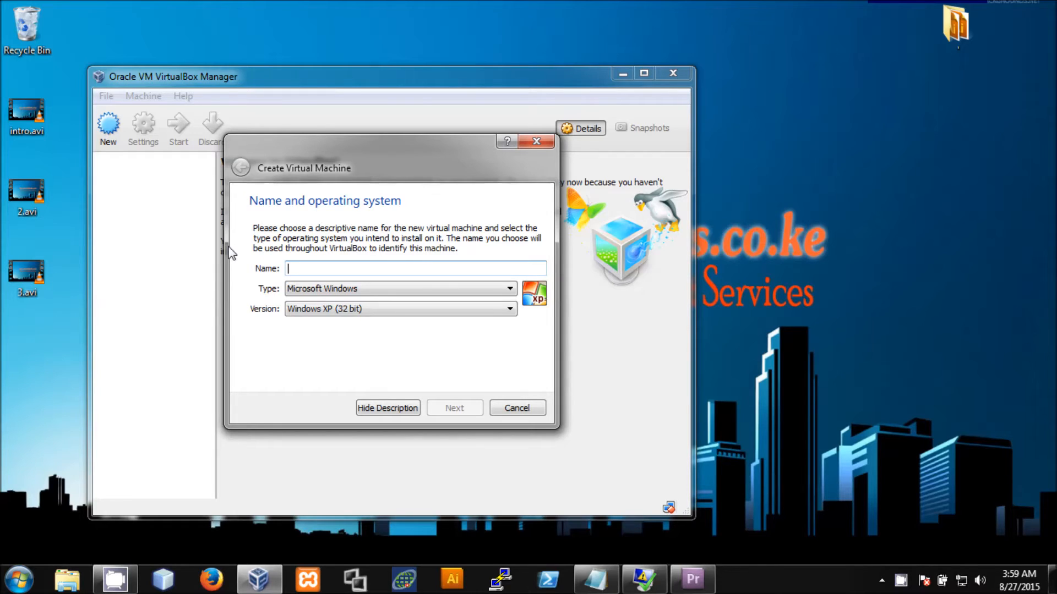
pyautogui.write('debian')
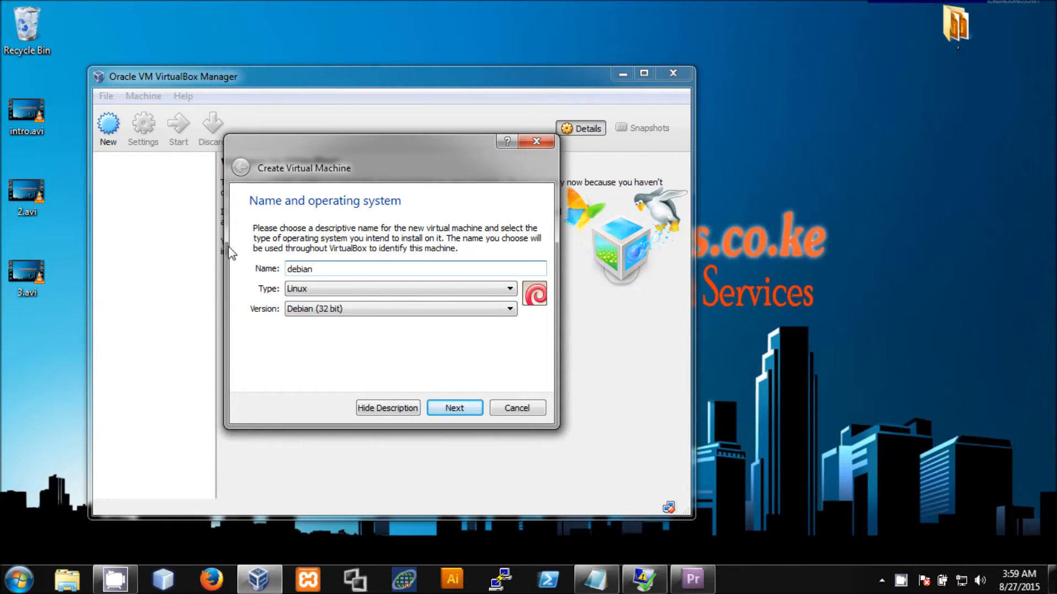
pyautogui.write('7')
pyautogui.click(332, 289)
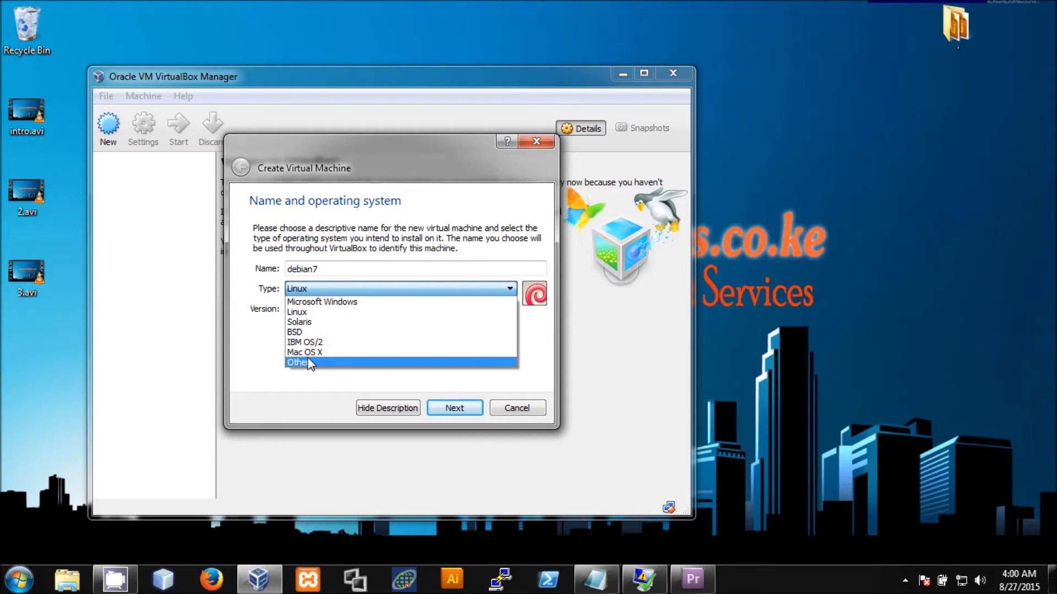
pyautogui.click(254, 338)
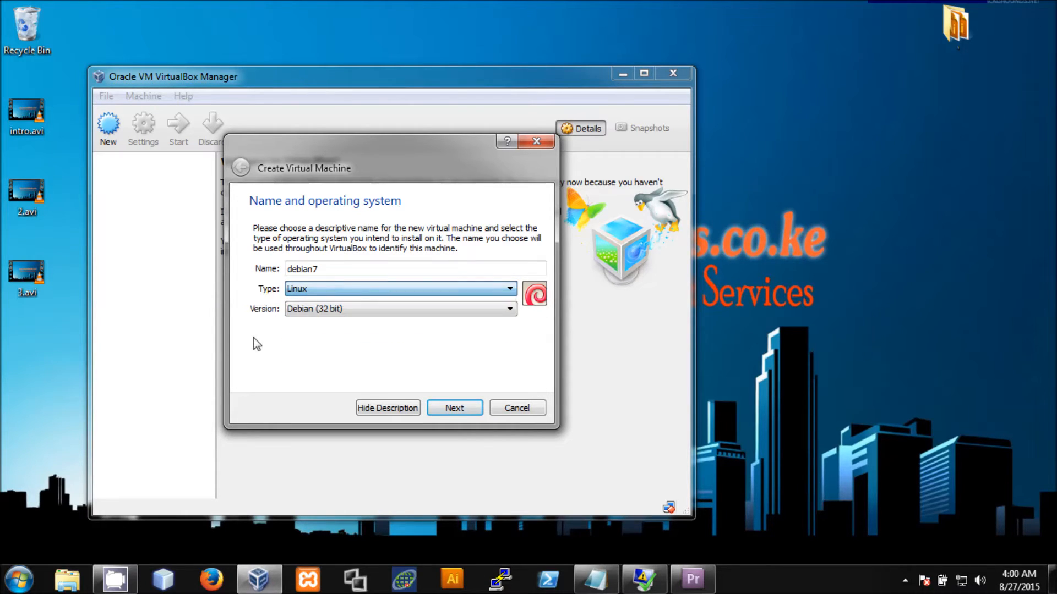
pyautogui.click(322, 311)
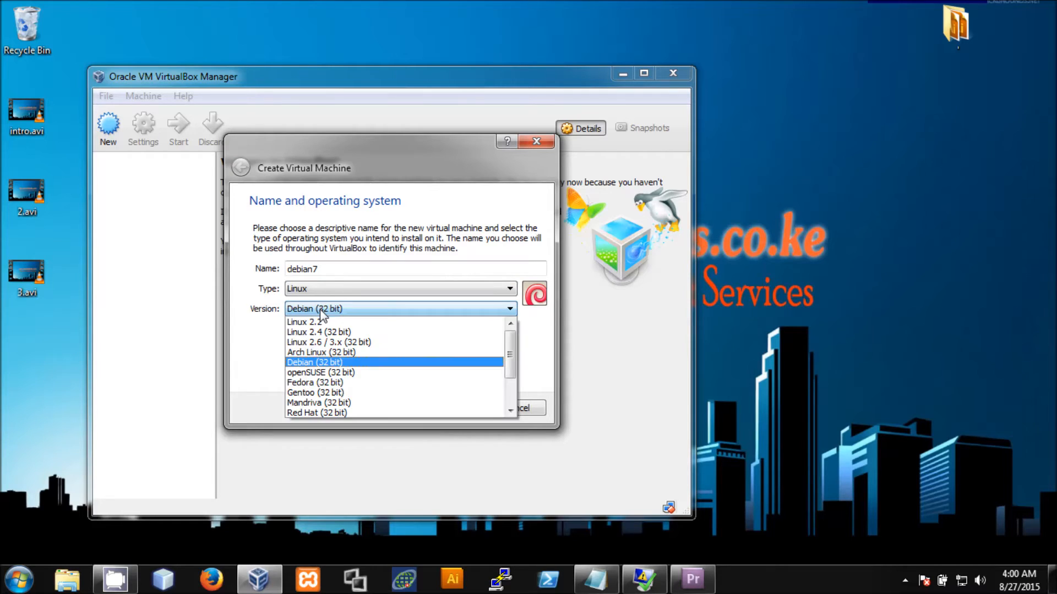
pyautogui.click(321, 311)
# - Set the new machine's memory size to 1024 MB
pyautogui.click(455, 409)
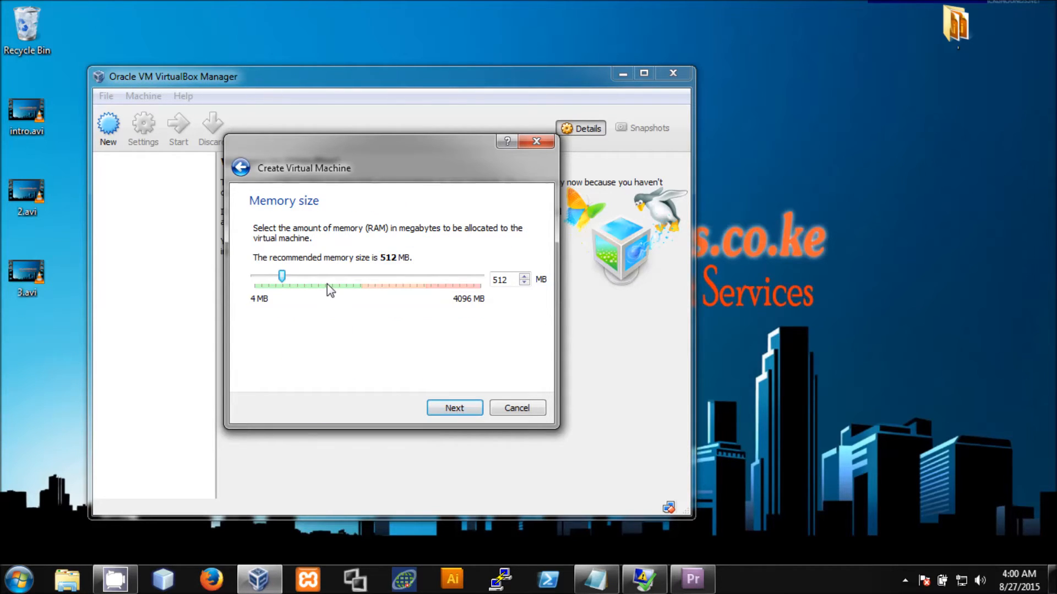
pyautogui.click(327, 279)
pyautogui.click(327, 279)
pyautogui.click(327, 281)
pyautogui.click(327, 281)
pyautogui.click(327, 280)
pyautogui.click(306, 274)
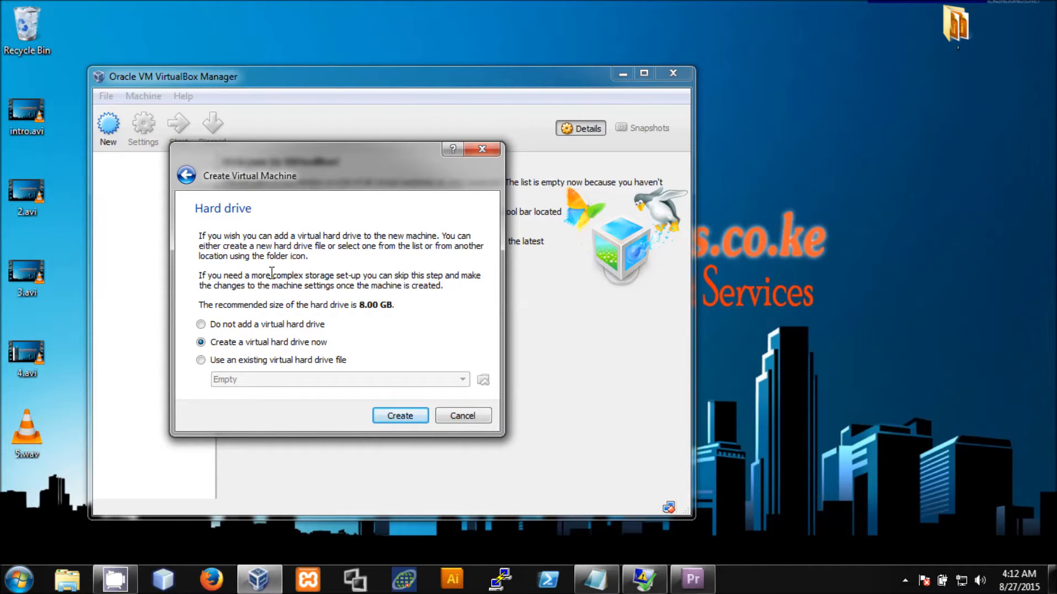
# - Begin creating a new virtual hard drive and choose the VMDK file type
pyautogui.click(397, 420)
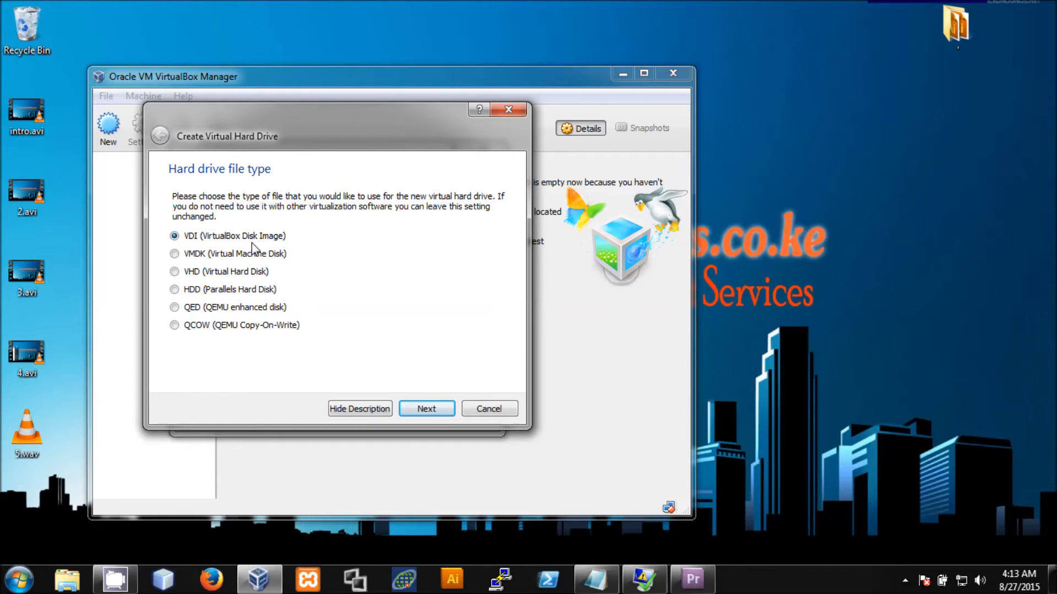
pyautogui.click(175, 255)
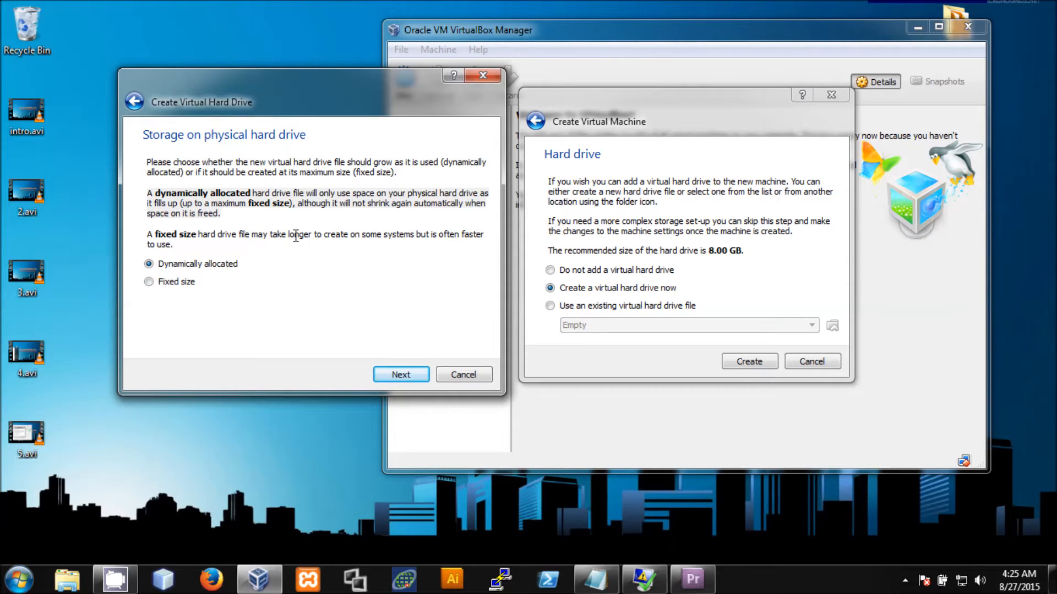
# - Create the debian7 disk with the default 8.00 GB size
pyautogui.click(403, 375)
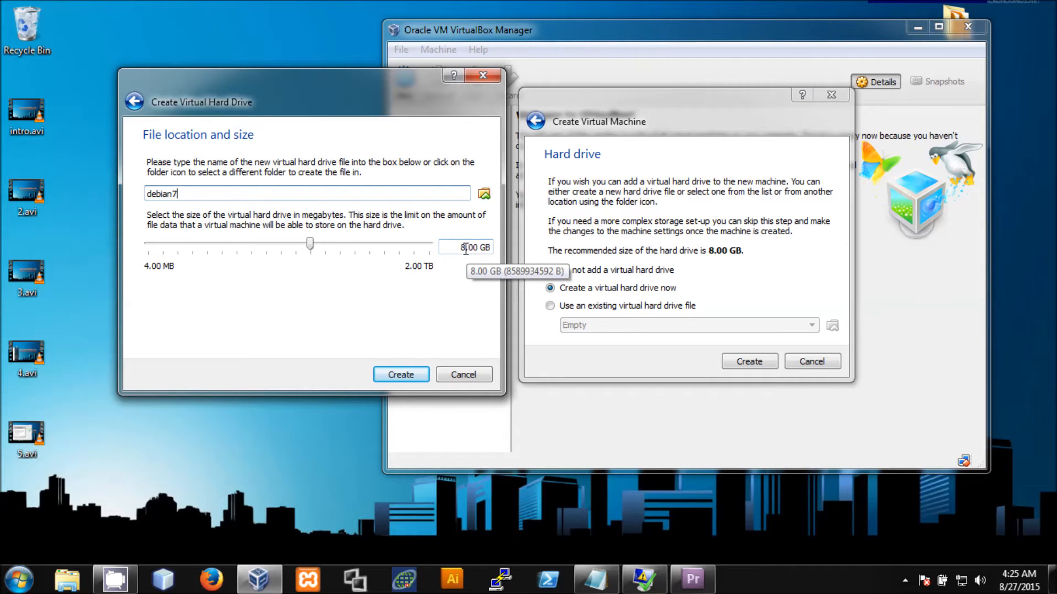
pyautogui.click(396, 373)
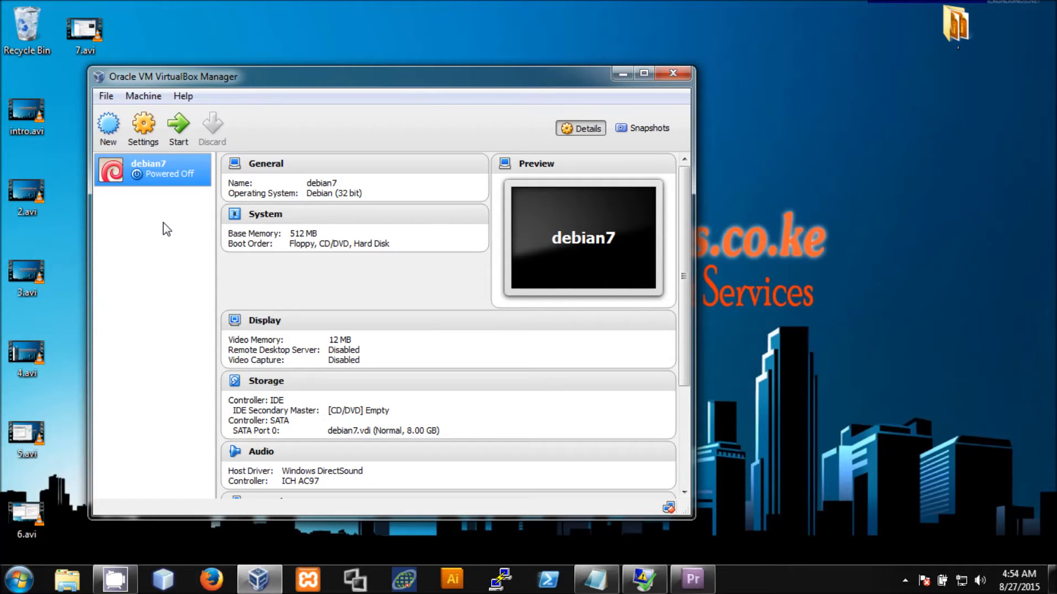
# - Start the debian7 virtual machine
pyautogui.click(179, 136)
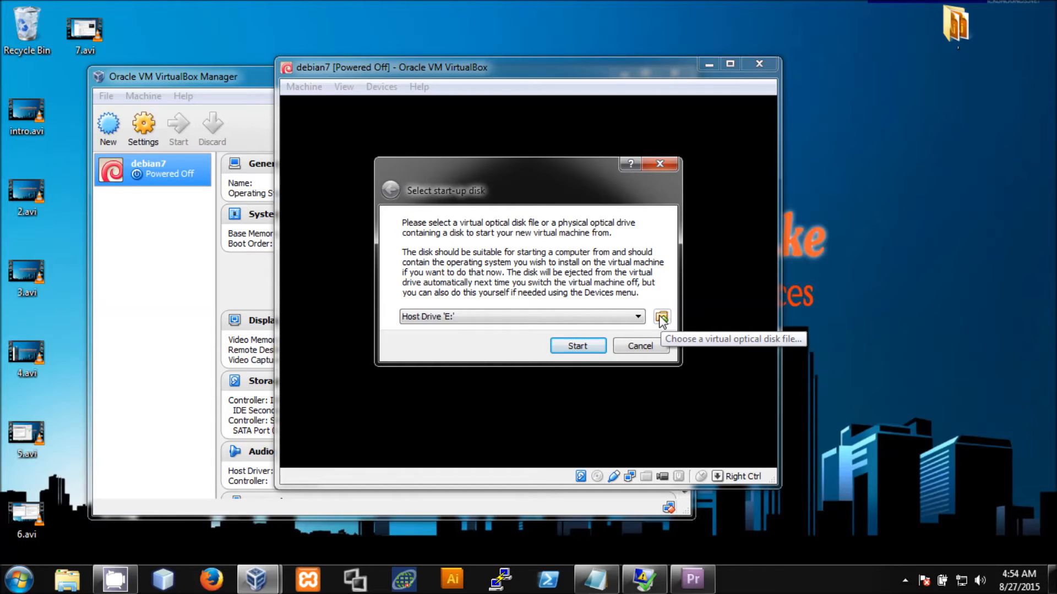
# - Boot debian7 from the debian-7.6.0-i386-CD-1.iso image in the D: distros folder
pyautogui.click(661, 318)
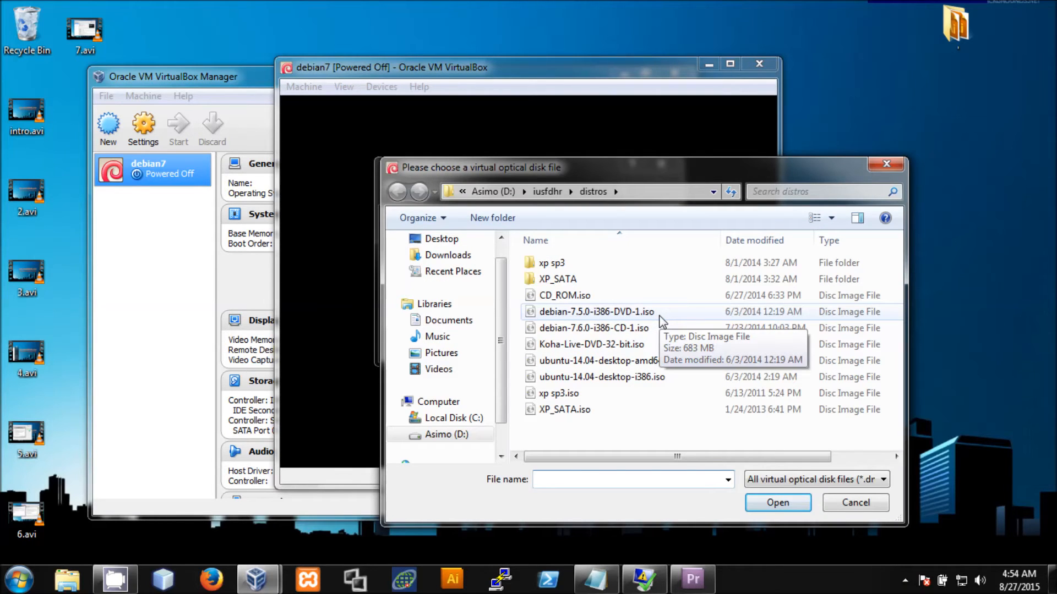
pyautogui.doubleClick(580, 333)
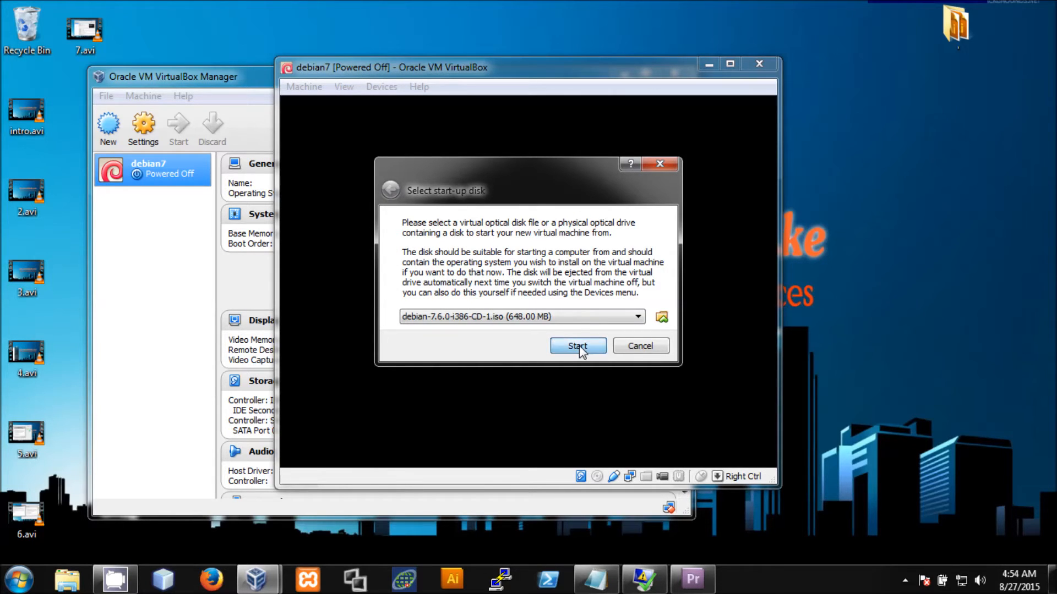
pyautogui.click(577, 346)
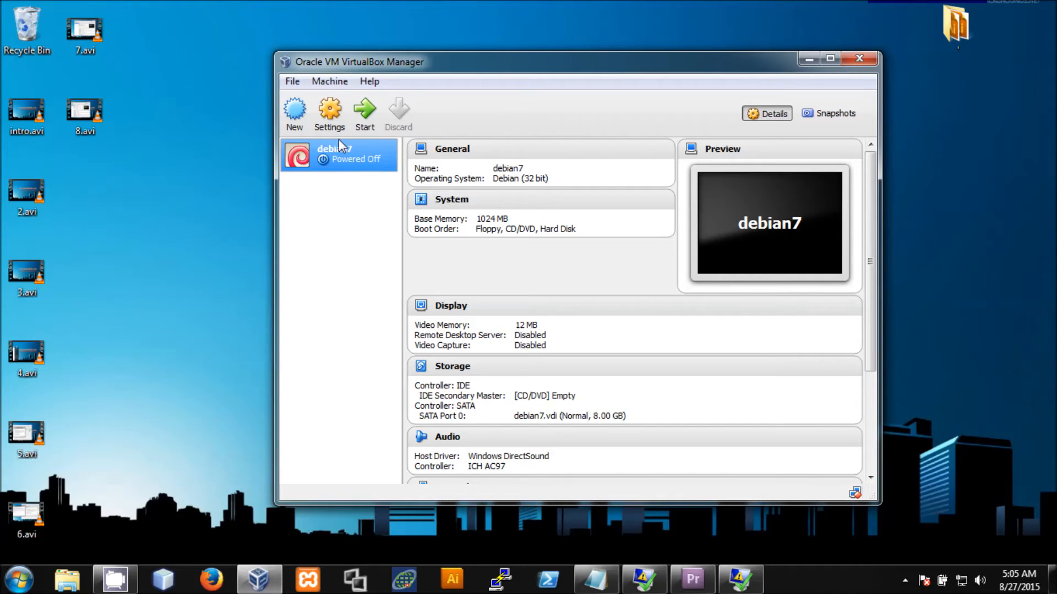
# - Open the Settings window for the powered-off debian7 machine, after dismissing the Machine menu unused
pyautogui.click(335, 85)
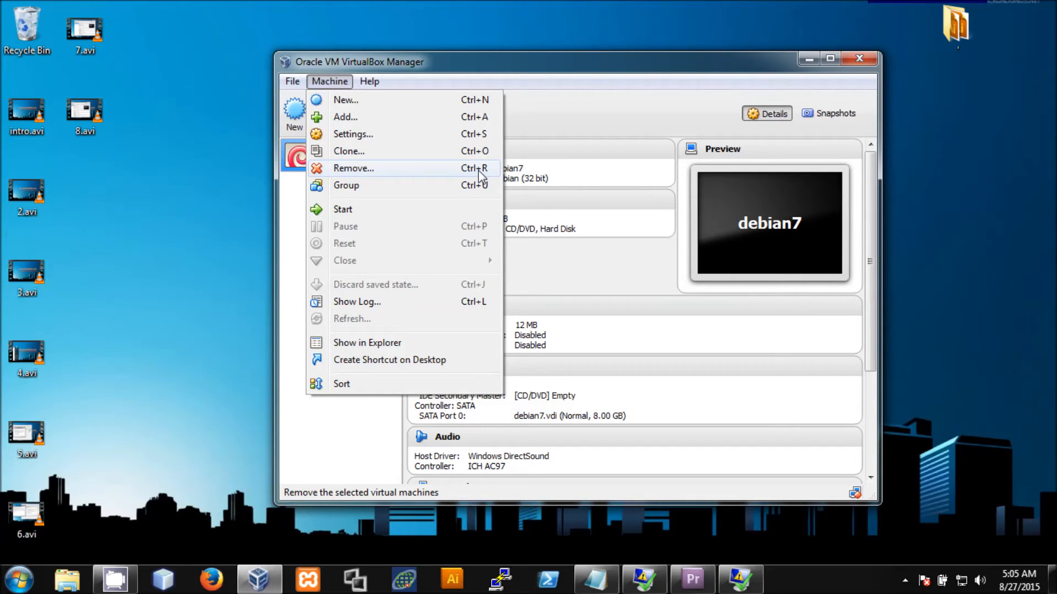
pyautogui.click(547, 122)
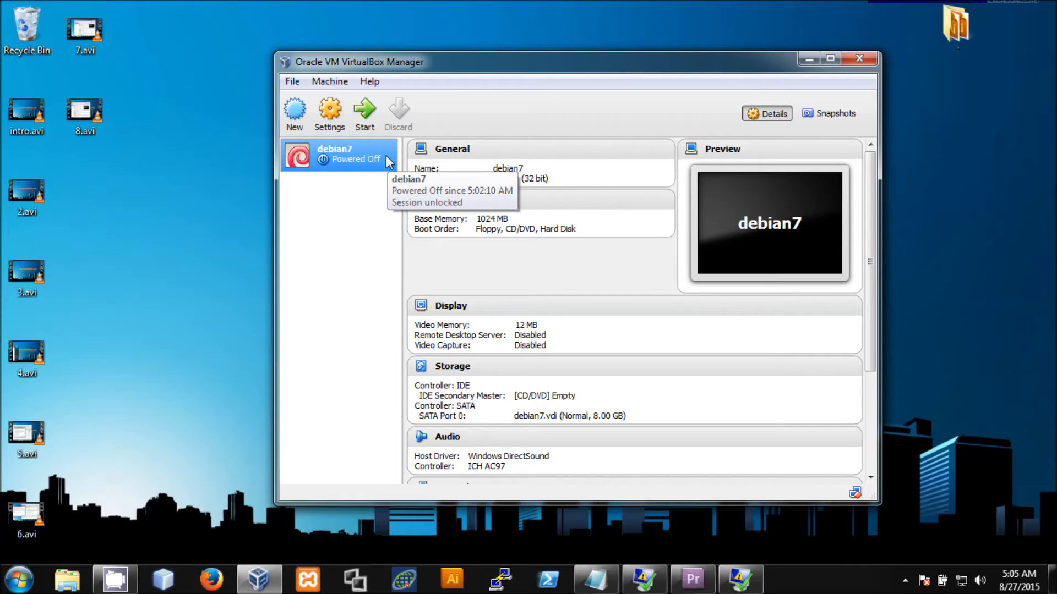
pyautogui.click(329, 123)
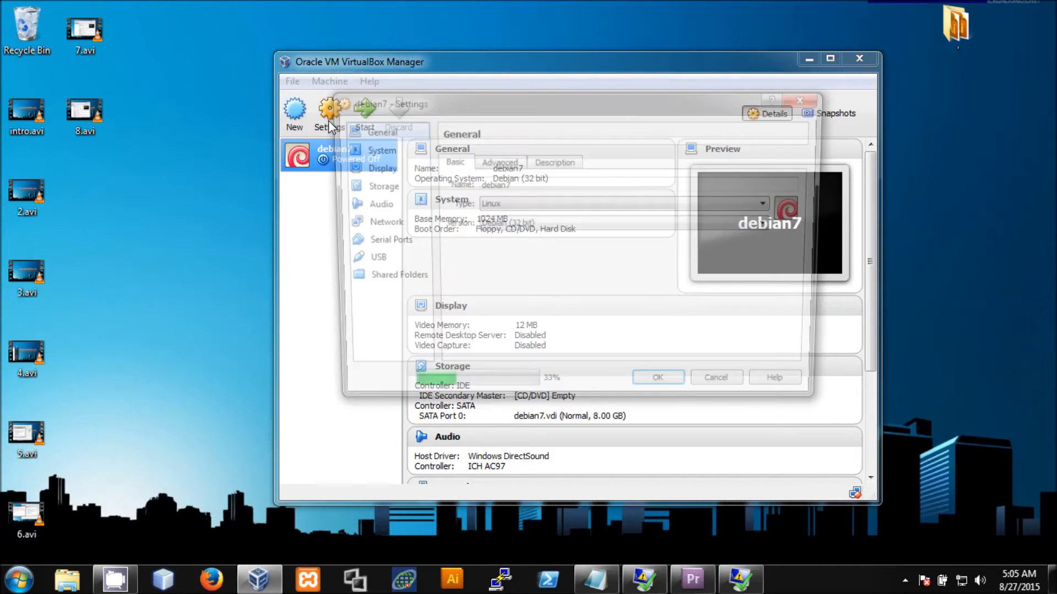
# - On the Network page, attach Adapter 1 to Bridged Adapter
pyautogui.click(373, 226)
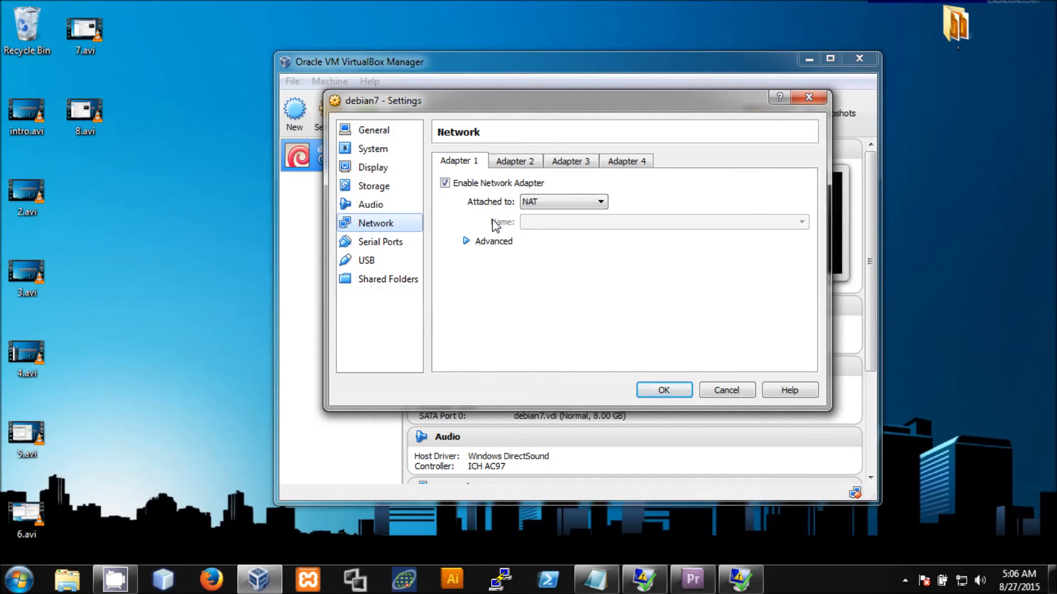
pyautogui.click(544, 202)
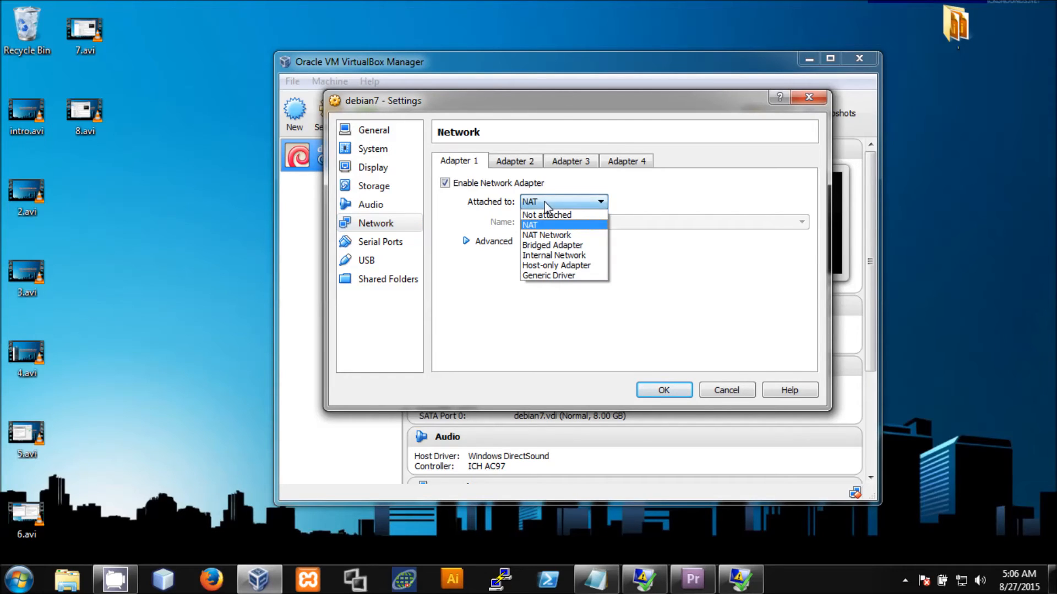
pyautogui.click(552, 246)
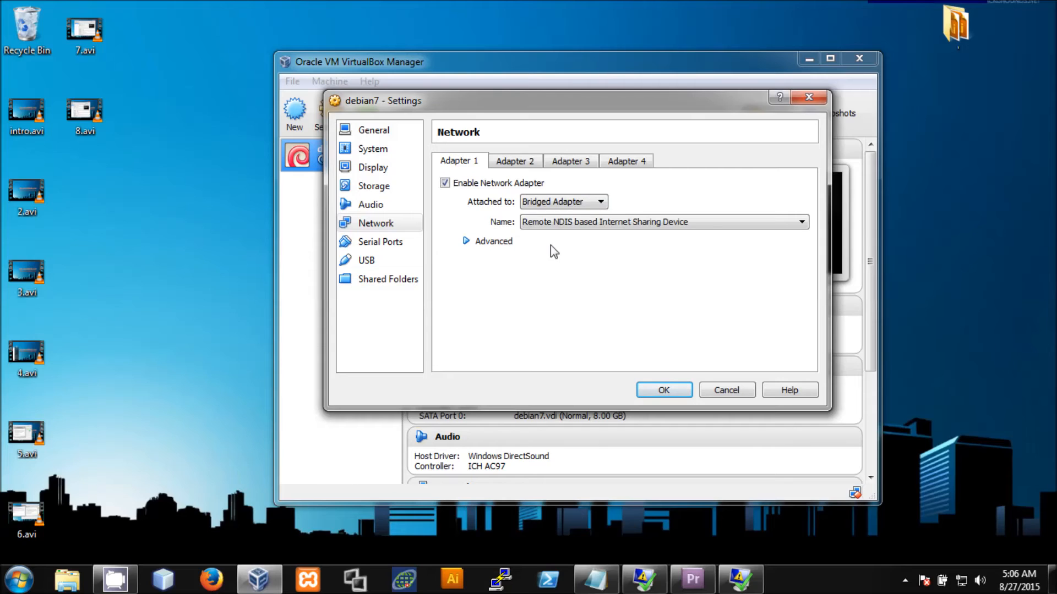
# - Enable Adapter 2 and attach it to NAT
pyautogui.click(514, 162)
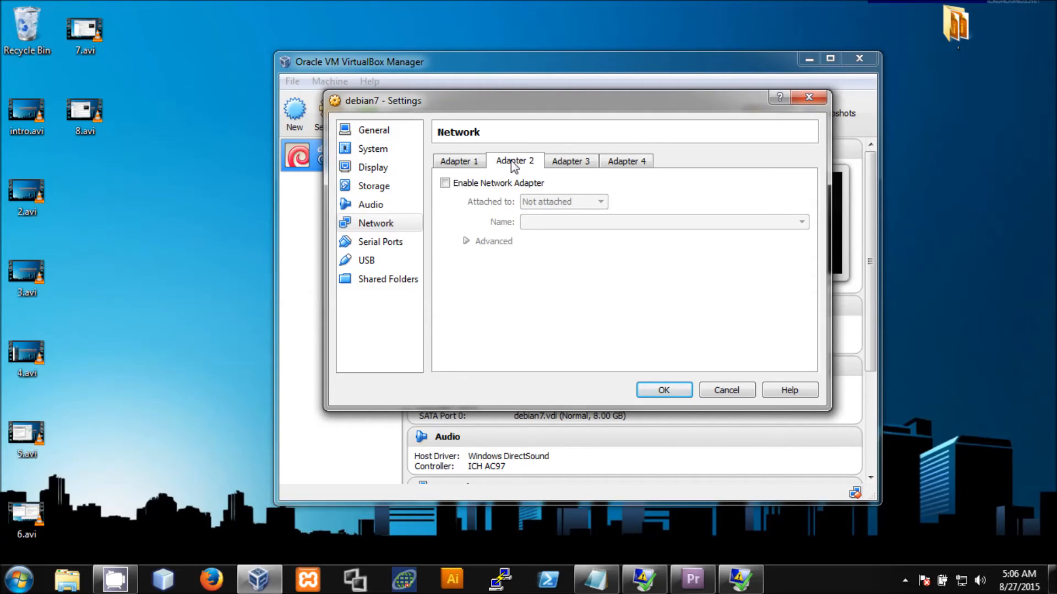
pyautogui.click(490, 185)
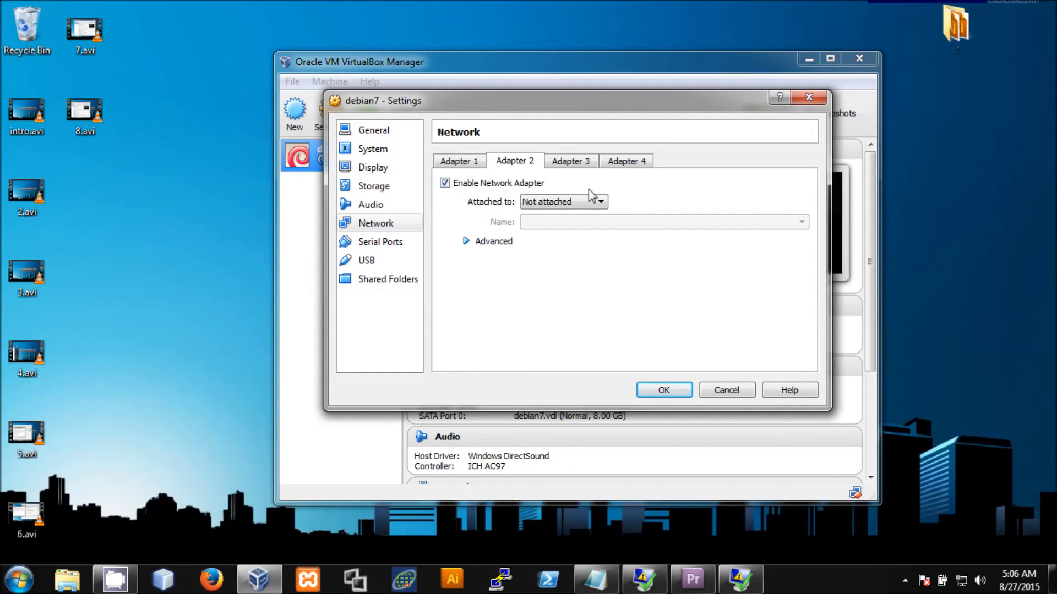
pyautogui.click(604, 203)
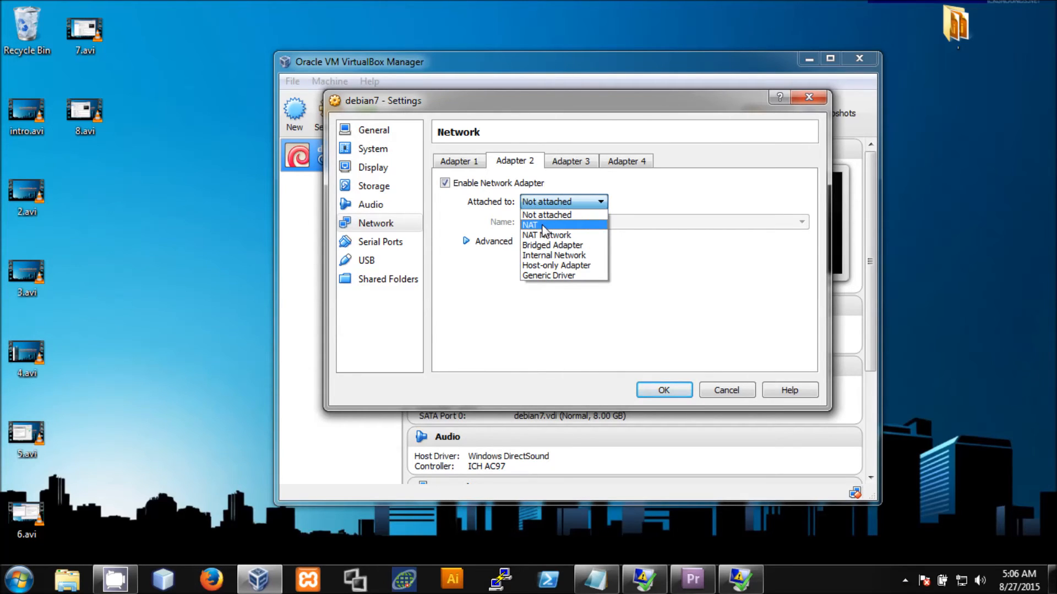
pyautogui.click(544, 230)
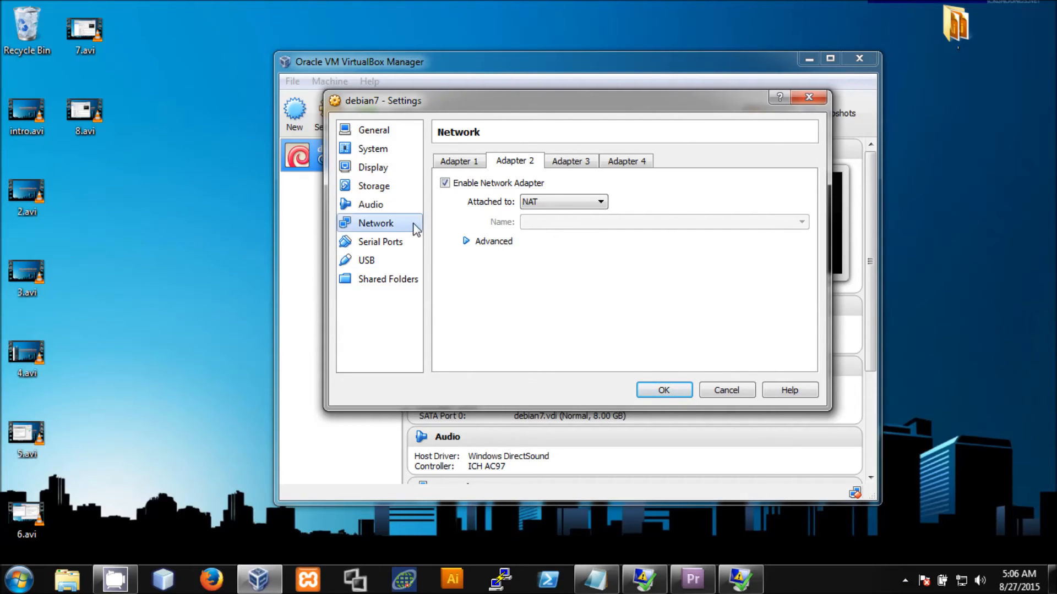
# - Review the General and System pages, then select the machine name 'debian7' in the Name field
pyautogui.click(380, 137)
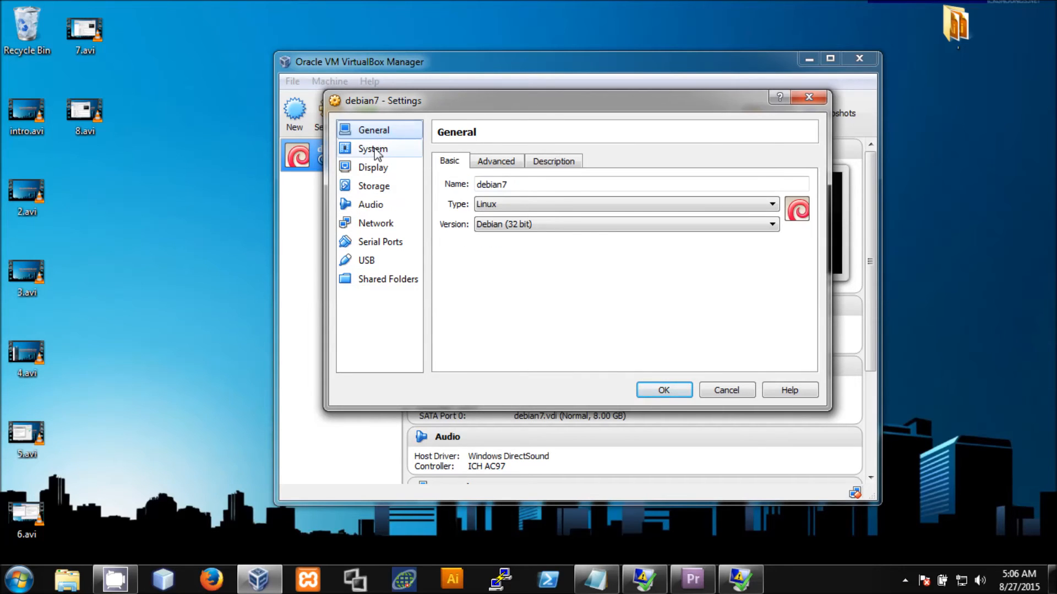
pyautogui.click(378, 150)
pyautogui.click(376, 135)
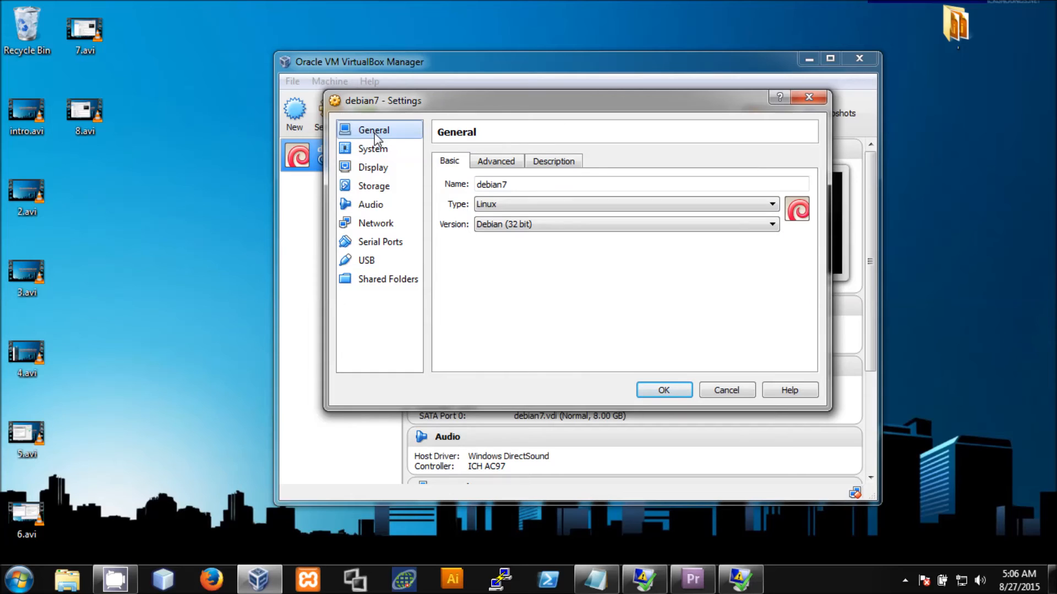
pyautogui.click(513, 184)
pyautogui.doubleClick(513, 183)
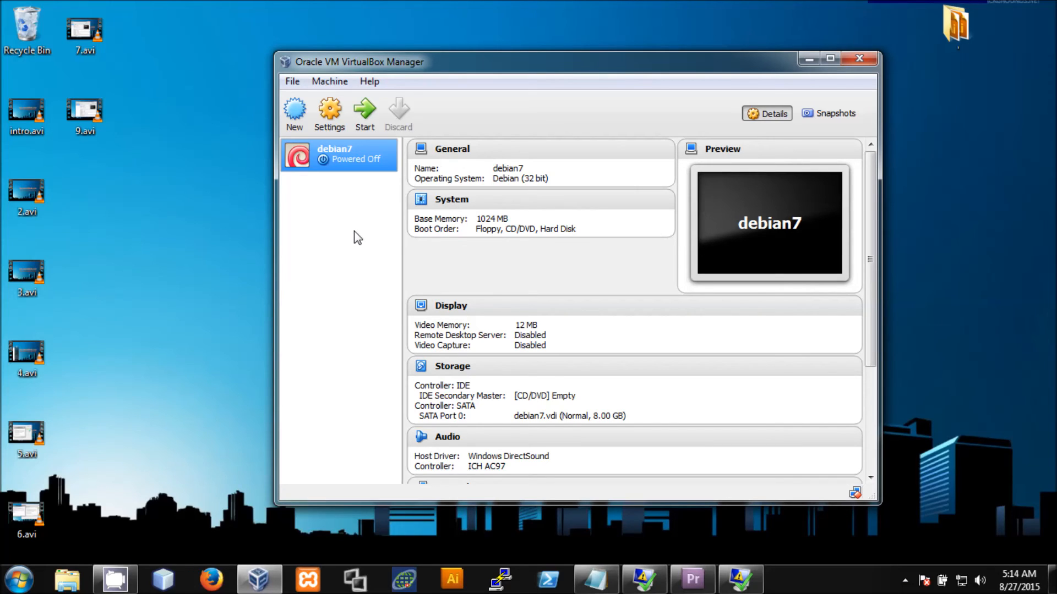
# - Start debian7 and enter 'root' as the login name at the console
pyautogui.click(364, 126)
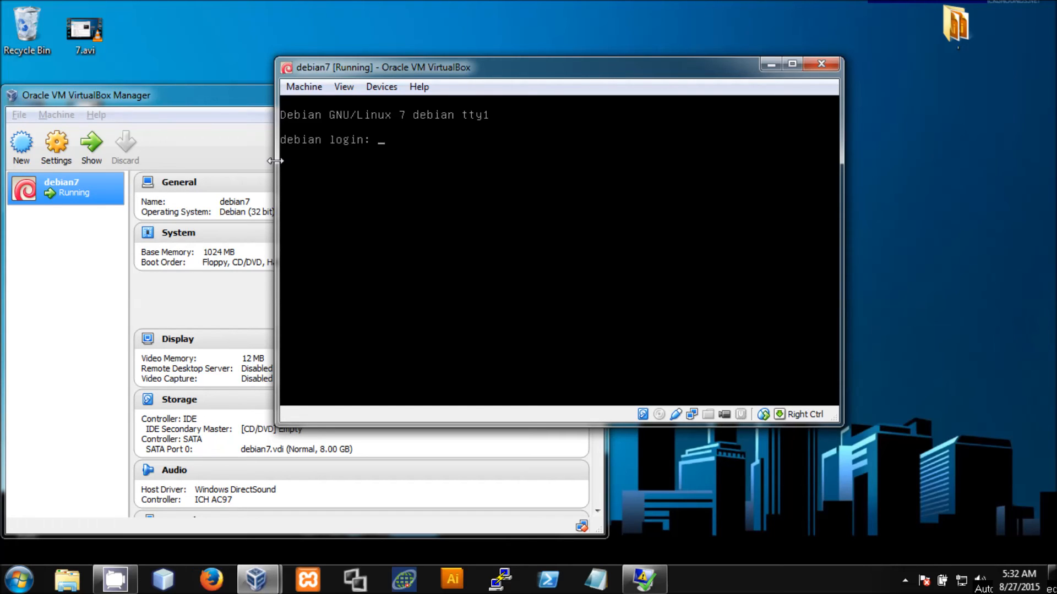
pyautogui.write('root')
pyautogui.press('Return')
pyautogui.press('Return')
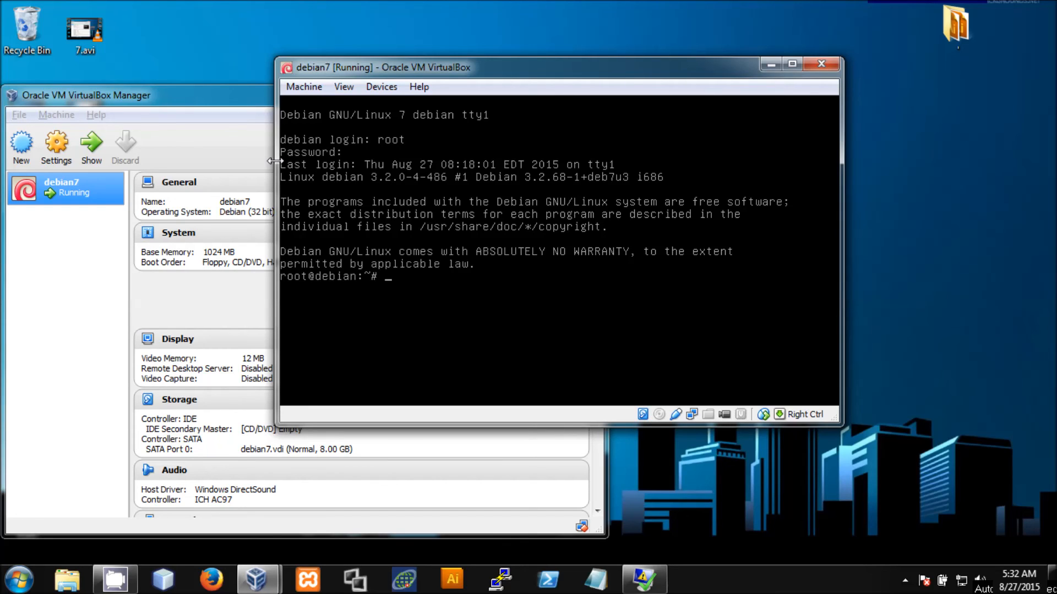
# - Run ifconfig to show eth0 at 192.168.42.71 and loopback, then bring the manager forward
pyautogui.write('ifconfig')
pyautogui.press('Return')
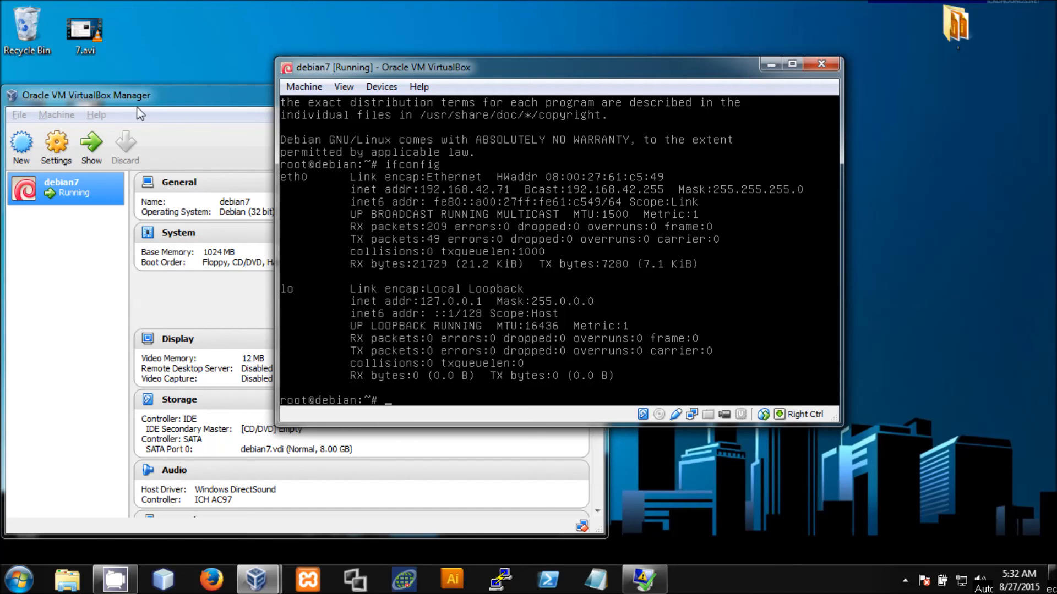
pyautogui.moveTo(165, 93); pyautogui.dragTo(371, 204)
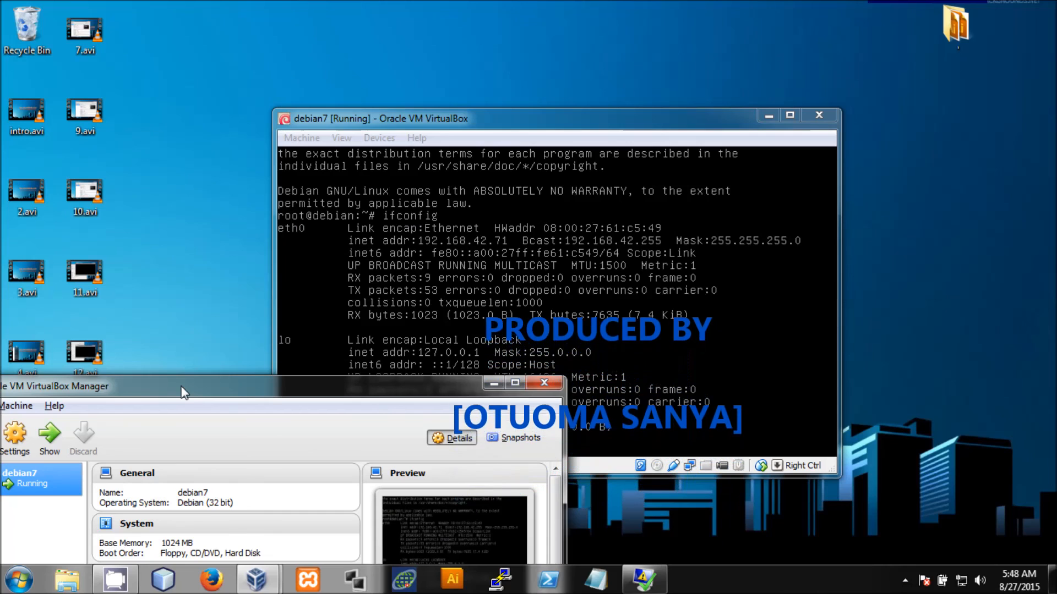
# - Move the VirtualBox Manager window up and right to mid-desktop, in front of the debian7 console
pyautogui.moveTo(180, 389); pyautogui.dragTo(449, 270)
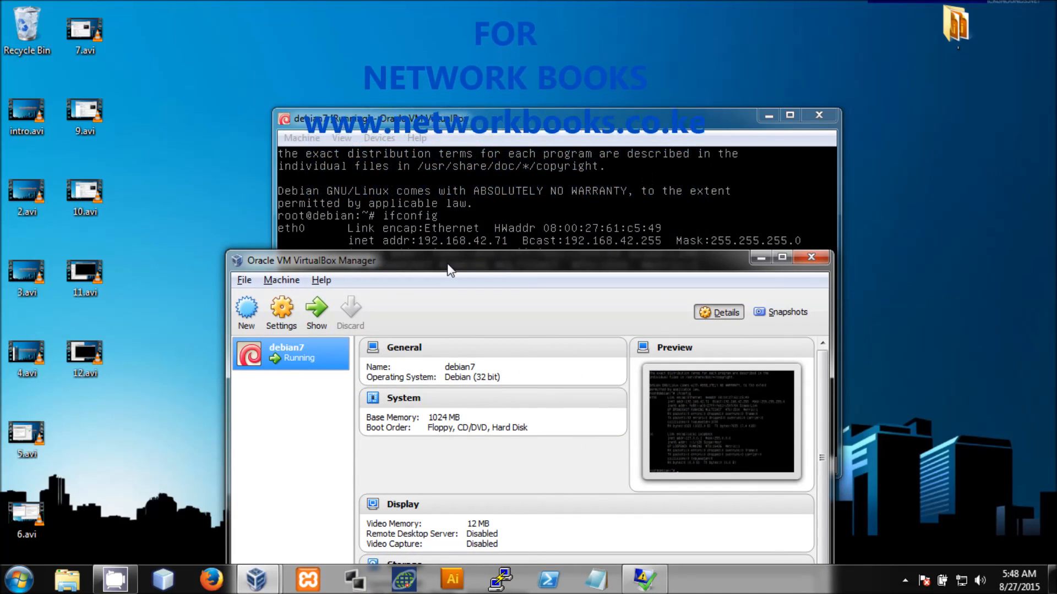